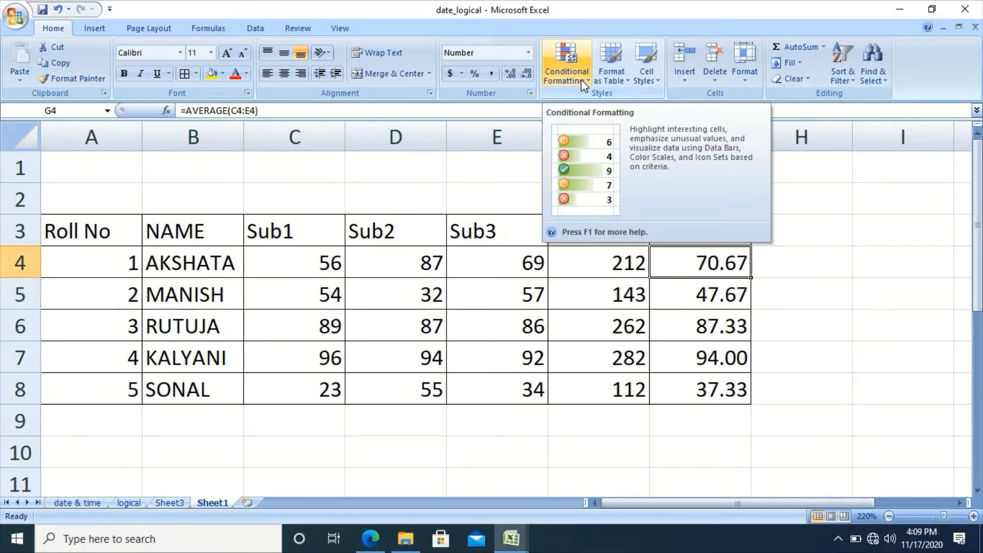
Start a Less Than highlight rule on the Sub1–Sub3 marks, previewing light red below 59.5.
{"action": "left_click", "coordinate": [582, 79]}
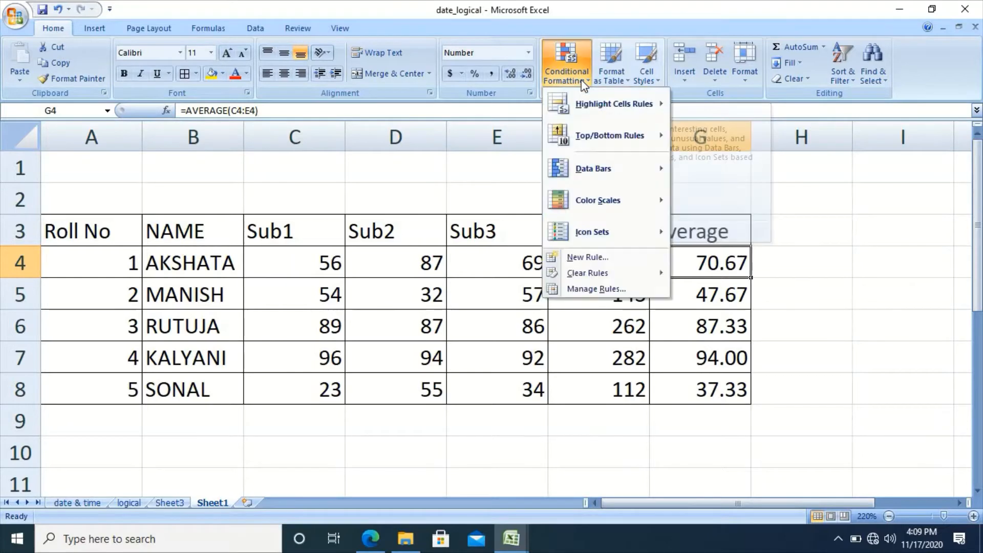
{"action": "mouse_move", "coordinate": [626, 108]}
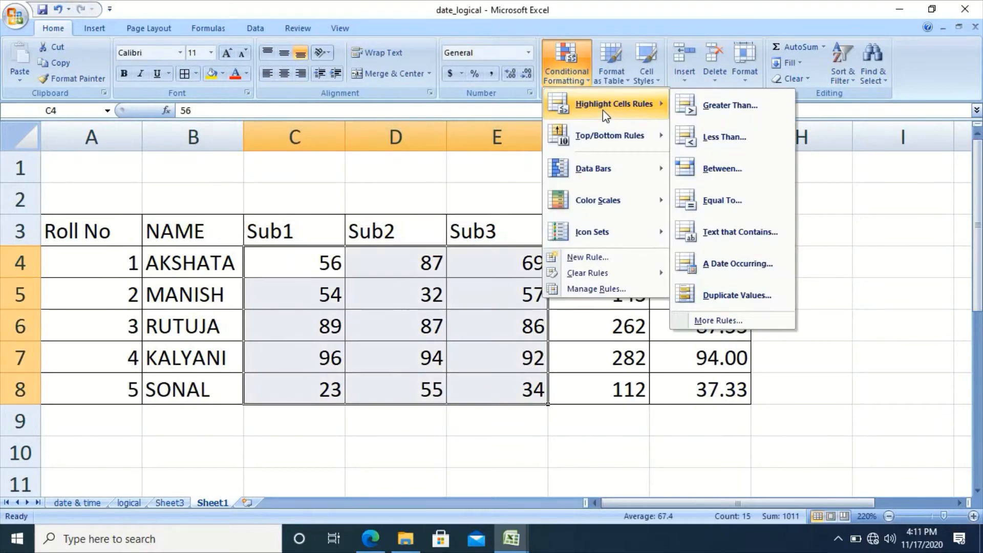
{"action": "left_click", "coordinate": [714, 138]}
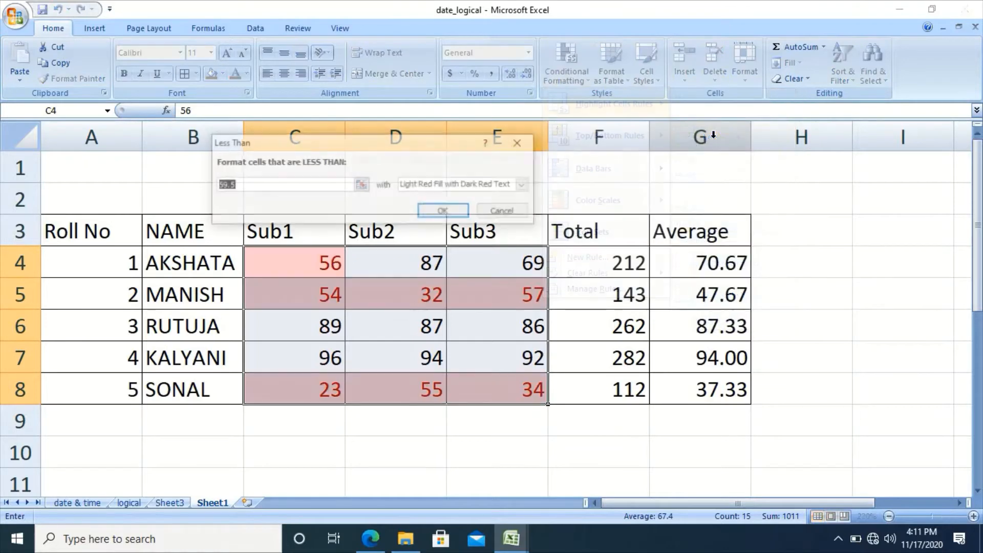
Change the Less Than threshold from 59.5 to 40, flagging only 32, 23 and 34.
{"action": "left_click", "coordinate": [326, 183]}
{"action": "key", "text": "BackSpace"}
{"action": "key", "text": "BackSpace"}
{"action": "key", "text": "BackSpace"}
{"action": "key", "text": "BackSpace"}
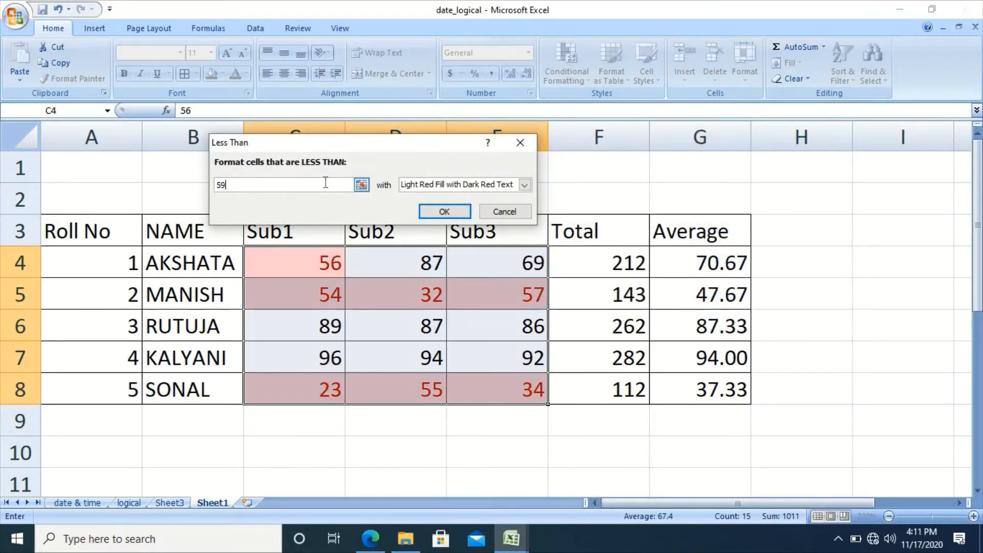
{"action": "type", "text": "40"}
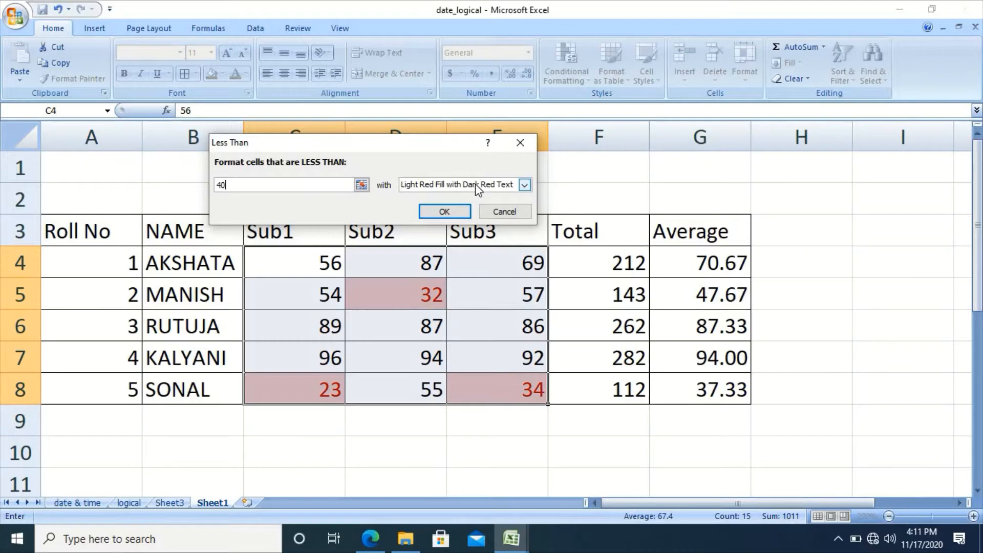
{"action": "left_click", "coordinate": [527, 185]}
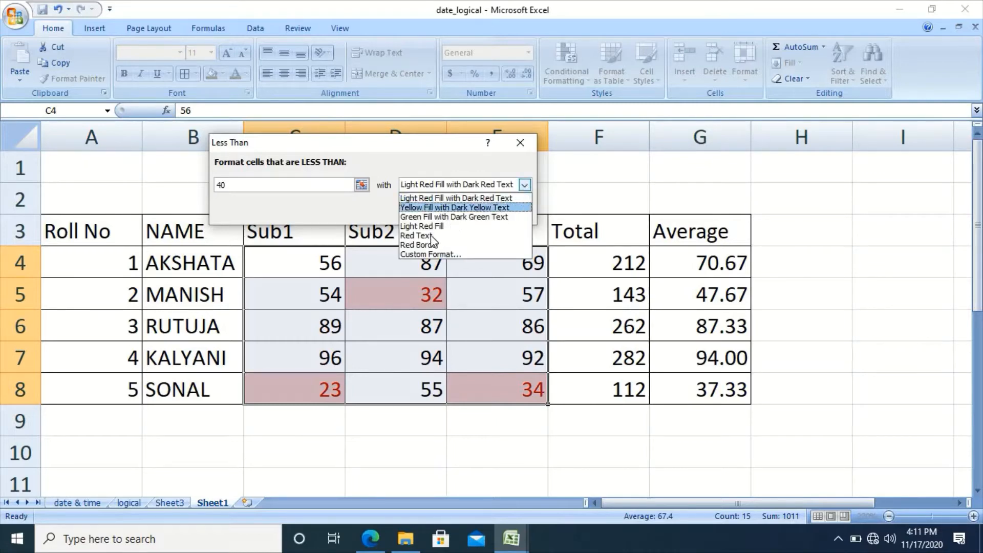
Give the below-40 rule a custom red font colour instead of light red fill, and apply it.
{"action": "left_click", "coordinate": [429, 255]}
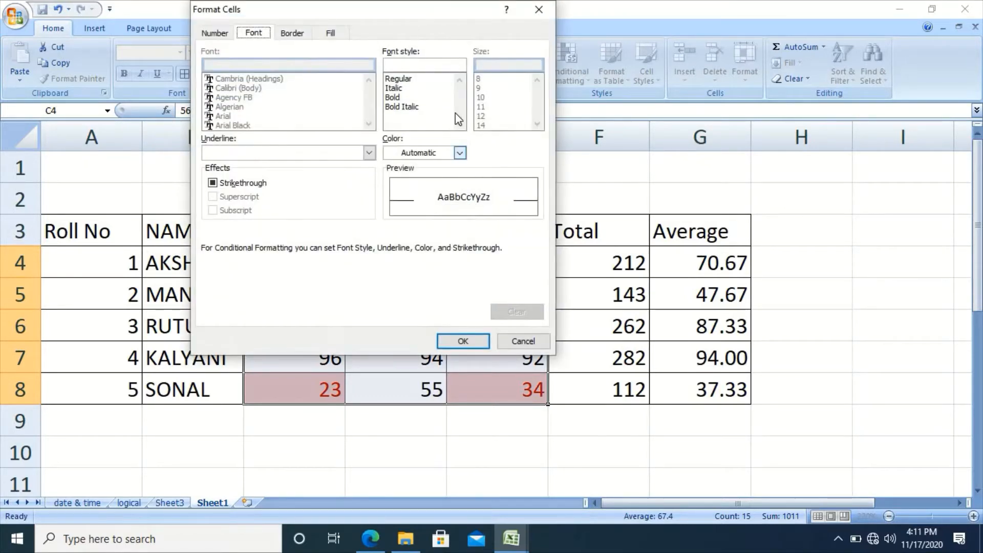
{"action": "left_click", "coordinate": [460, 153]}
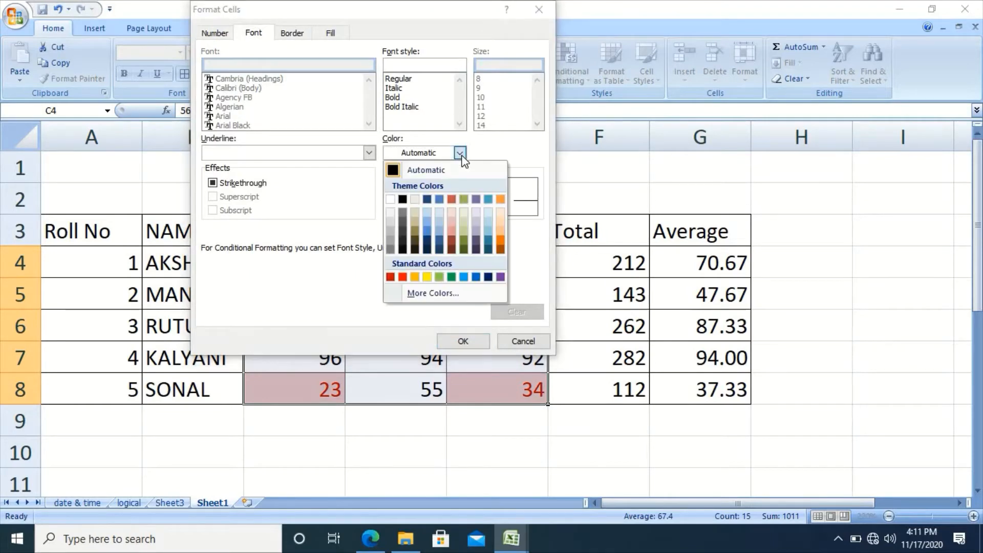
{"action": "left_click", "coordinate": [403, 277]}
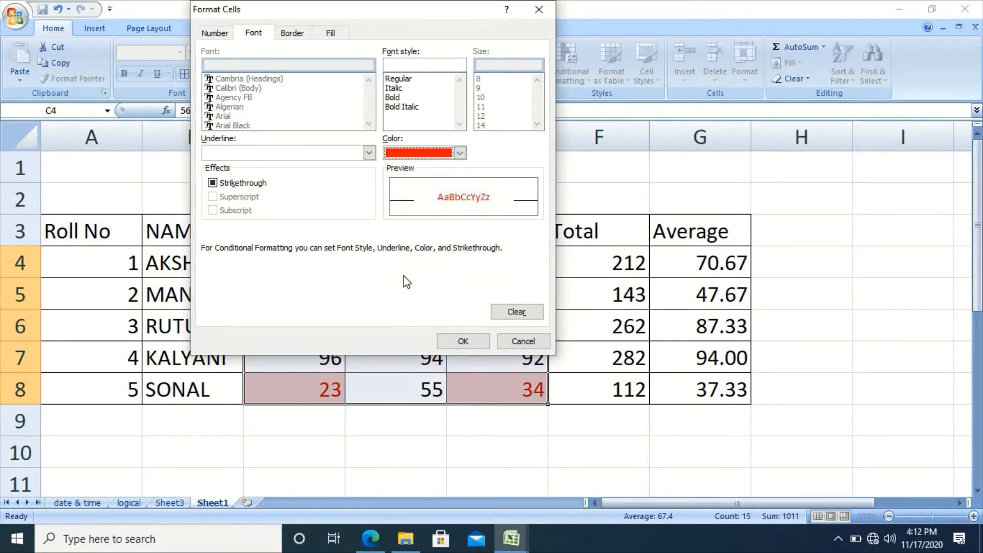
{"action": "left_click", "coordinate": [463, 342]}
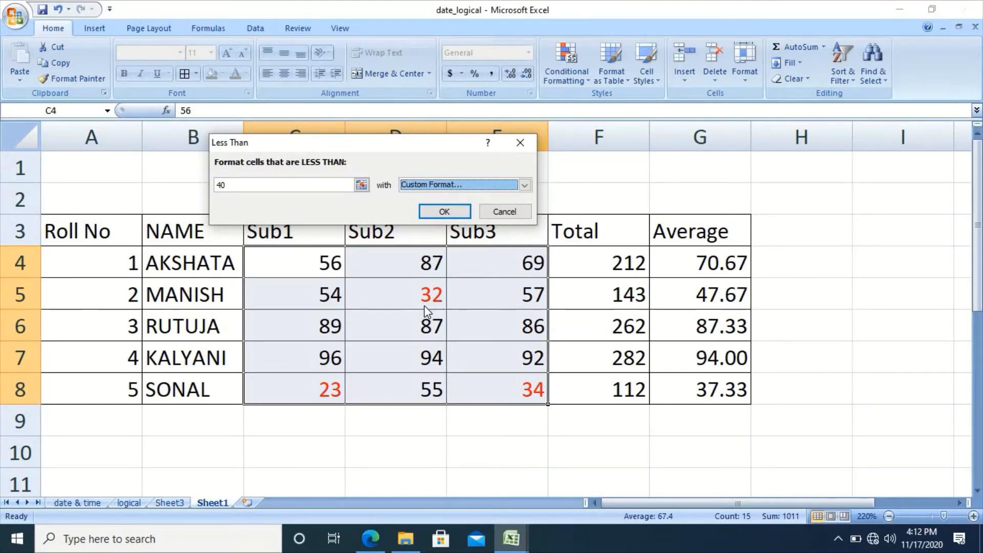
{"action": "left_click", "coordinate": [445, 212]}
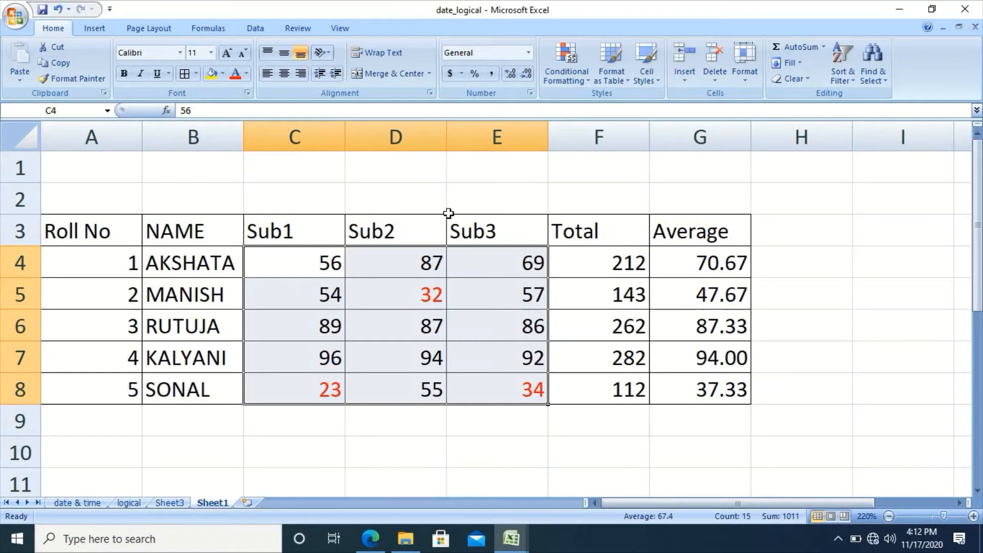
Bring up the Highlight Cells Rules submenu under Conditional Formatting again.
{"action": "left_click", "coordinate": [580, 87]}
{"action": "mouse_move", "coordinate": [596, 109]}
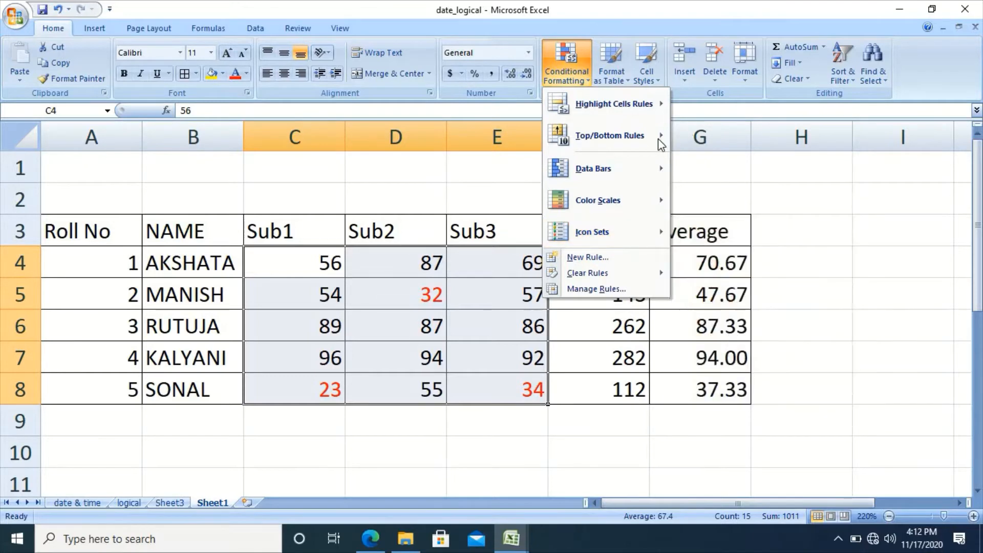
{"action": "mouse_move", "coordinate": [659, 103]}
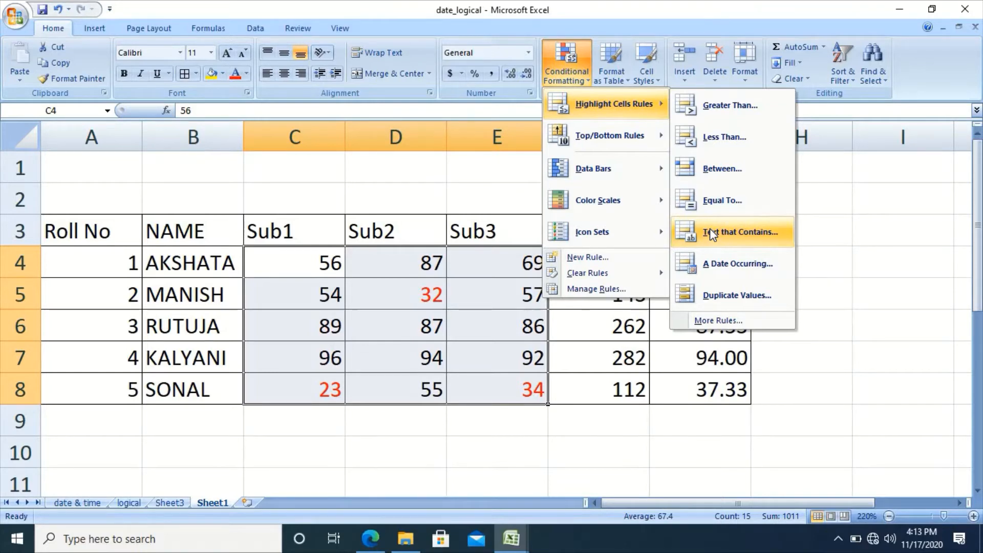
Look over the A Date Occurring rule's period options, then cancel without adding it.
{"action": "left_click", "coordinate": [718, 264]}
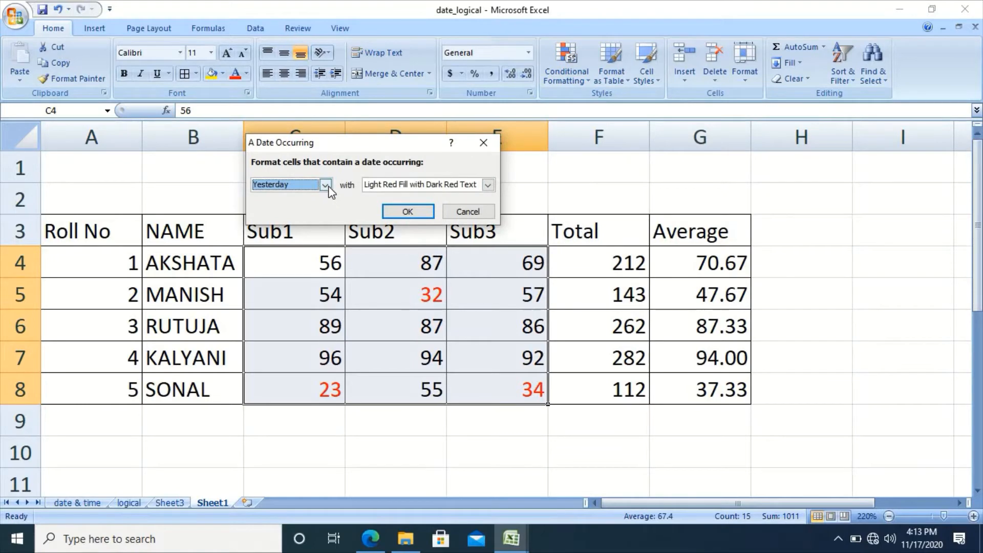
{"action": "left_click", "coordinate": [325, 185]}
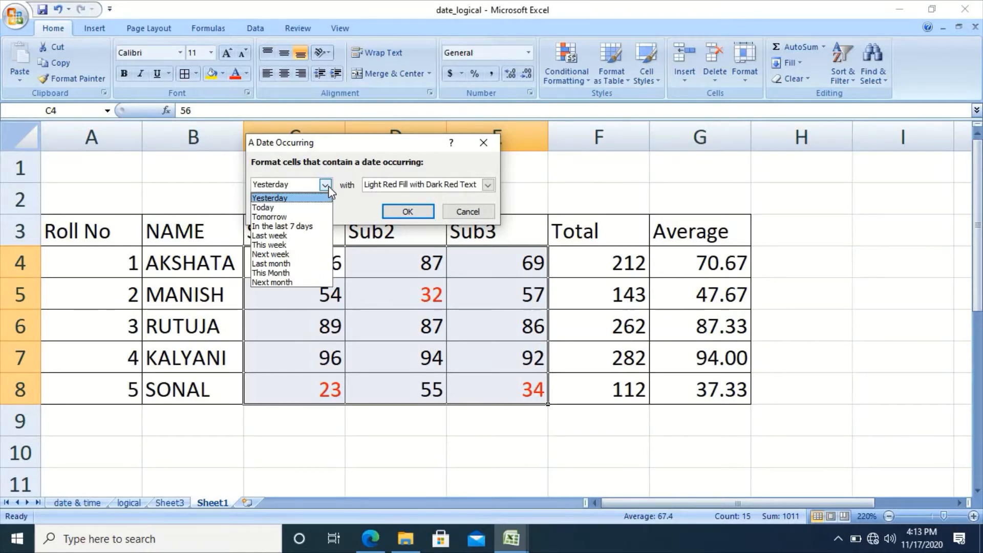
{"action": "left_click", "coordinate": [468, 213]}
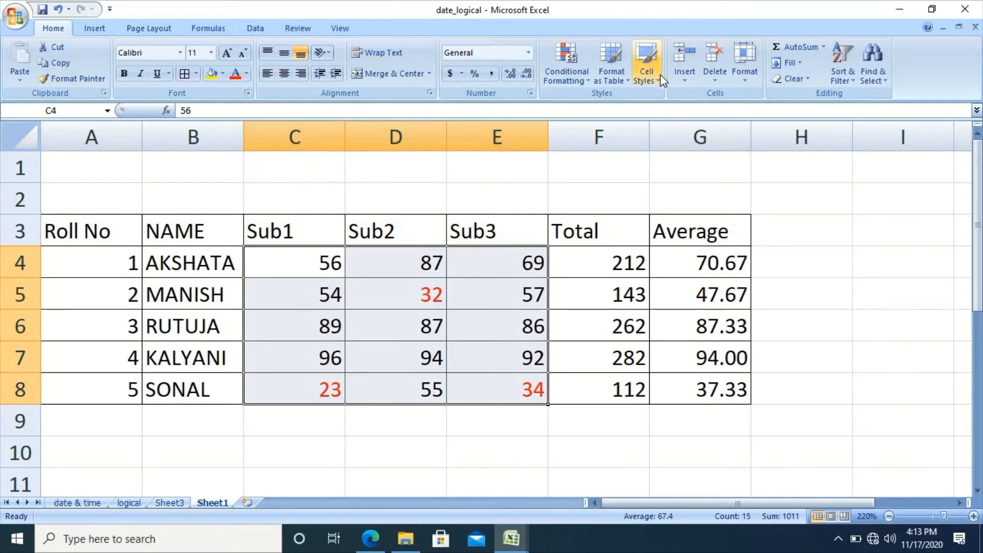
{"action": "left_click", "coordinate": [584, 75]}
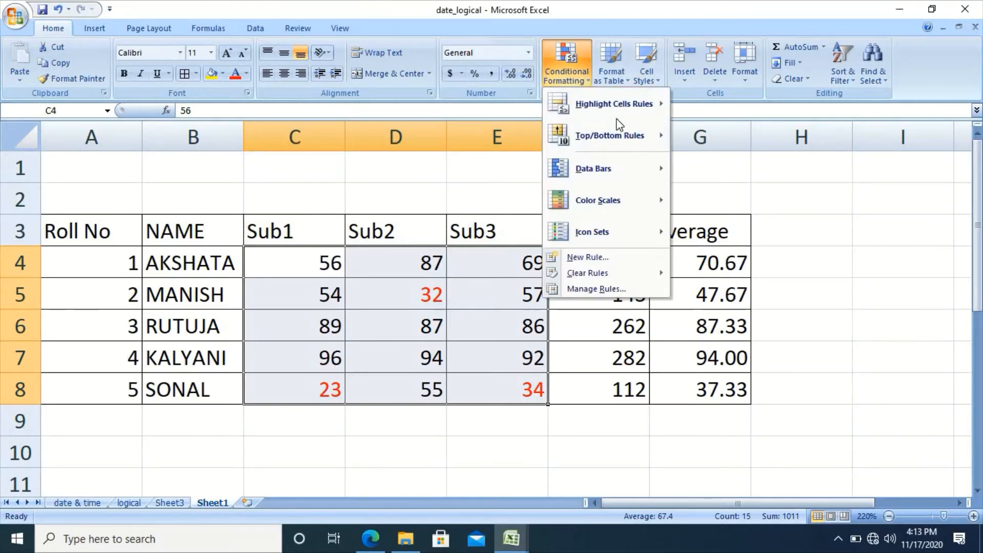
{"action": "mouse_move", "coordinate": [614, 104]}
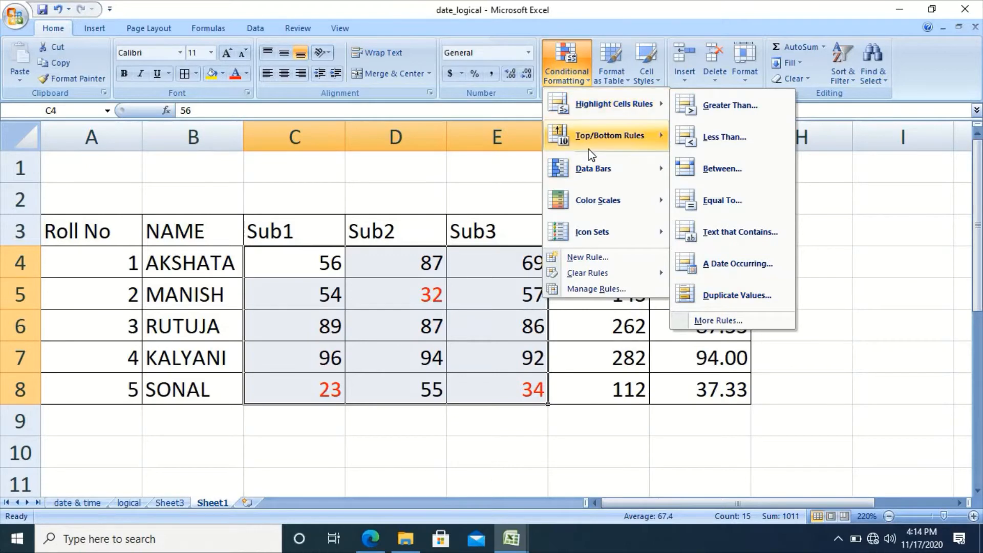
{"action": "mouse_move", "coordinate": [623, 141]}
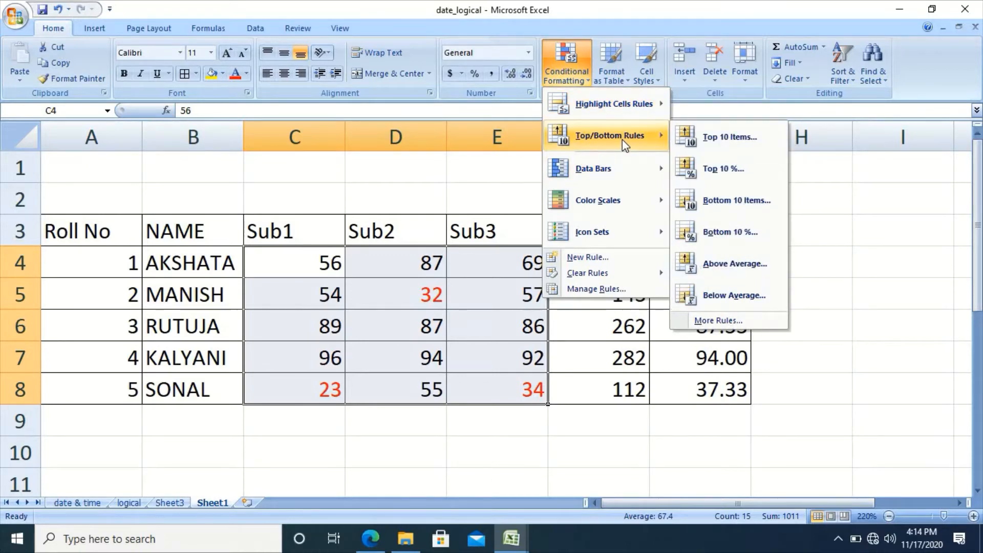
{"action": "left_click", "coordinate": [531, 435]}
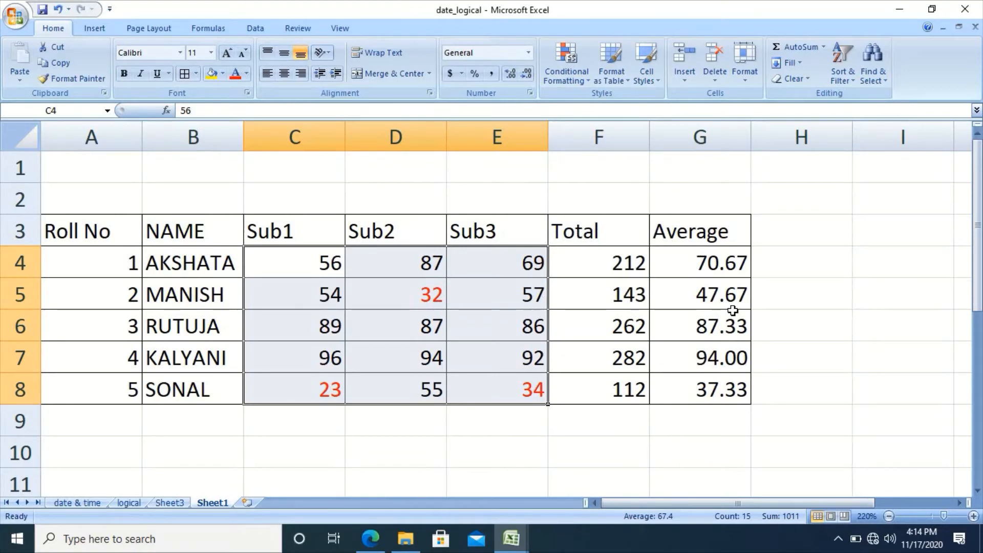
Apply a Top 3 rule to averages G4:G8, highlighting 94.00, 87.33 and 70.67 in light red.
{"action": "left_click", "coordinate": [709, 263]}
{"action": "key", "text": "shift+Down"}
{"action": "key", "text": "shift+Down"}
{"action": "key", "text": "shift+Down"}
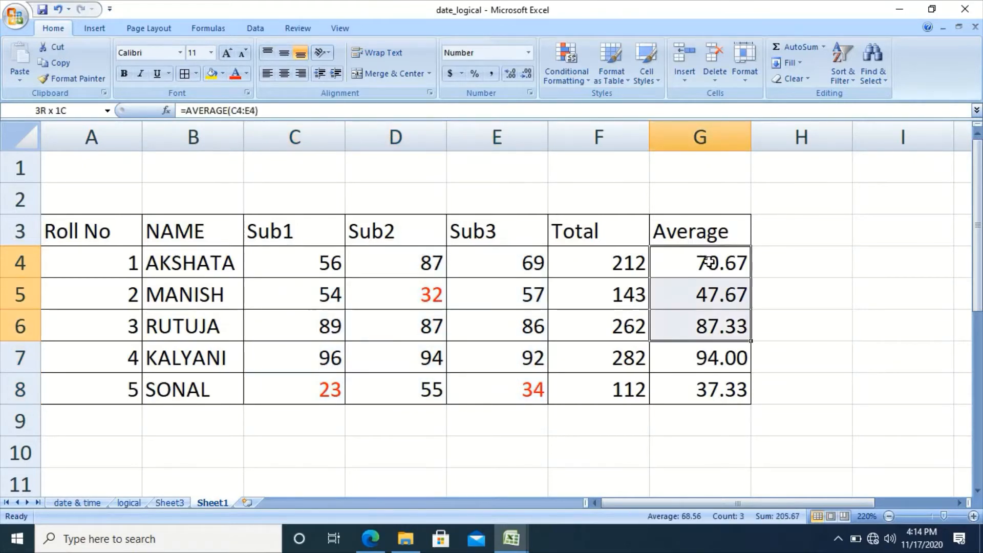
{"action": "key", "text": "shift+Down"}
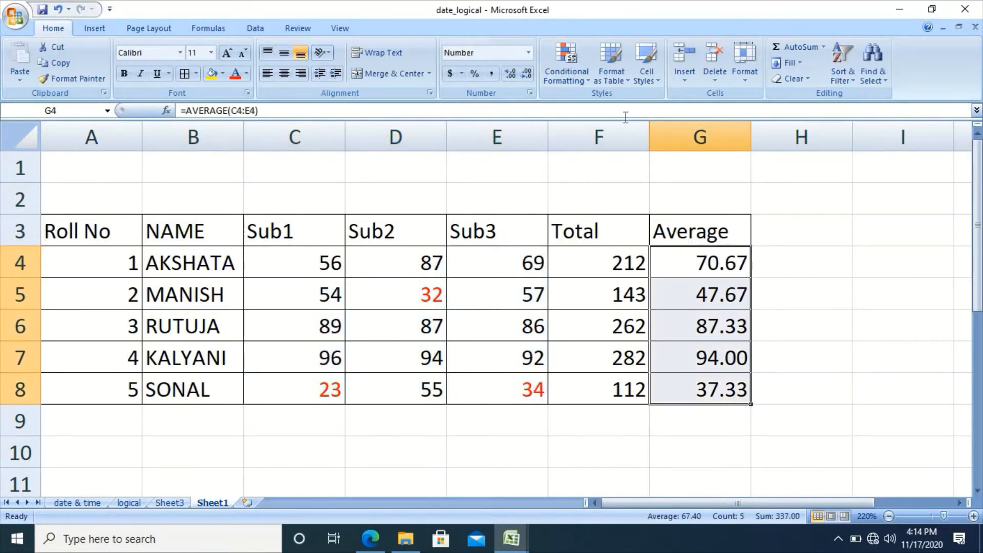
{"action": "left_click", "coordinate": [566, 72]}
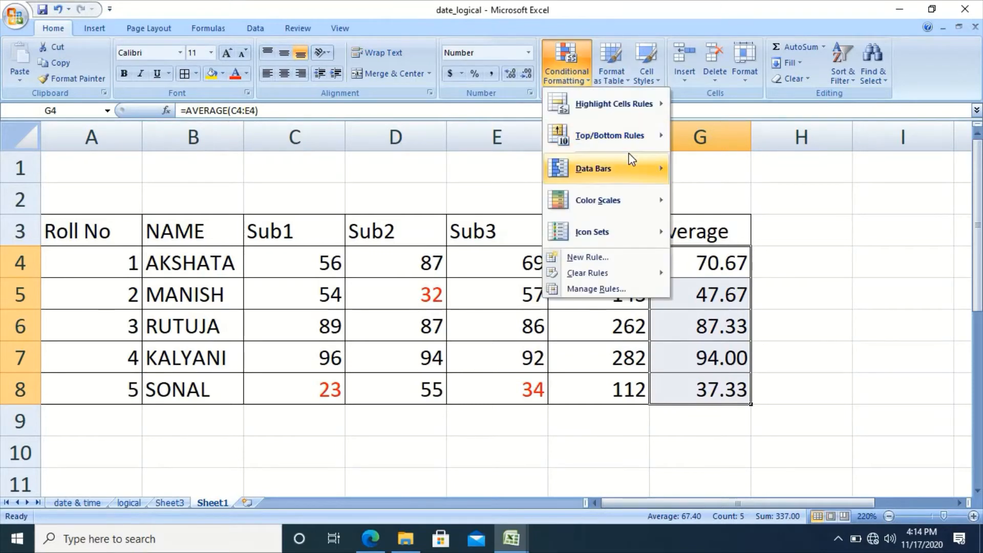
{"action": "mouse_move", "coordinate": [666, 143]}
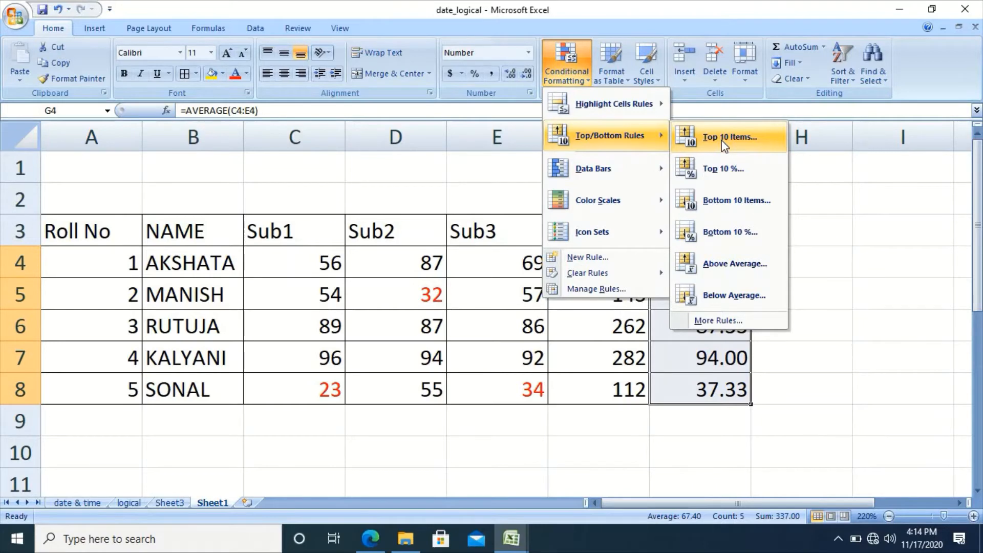
{"action": "left_click", "coordinate": [723, 140]}
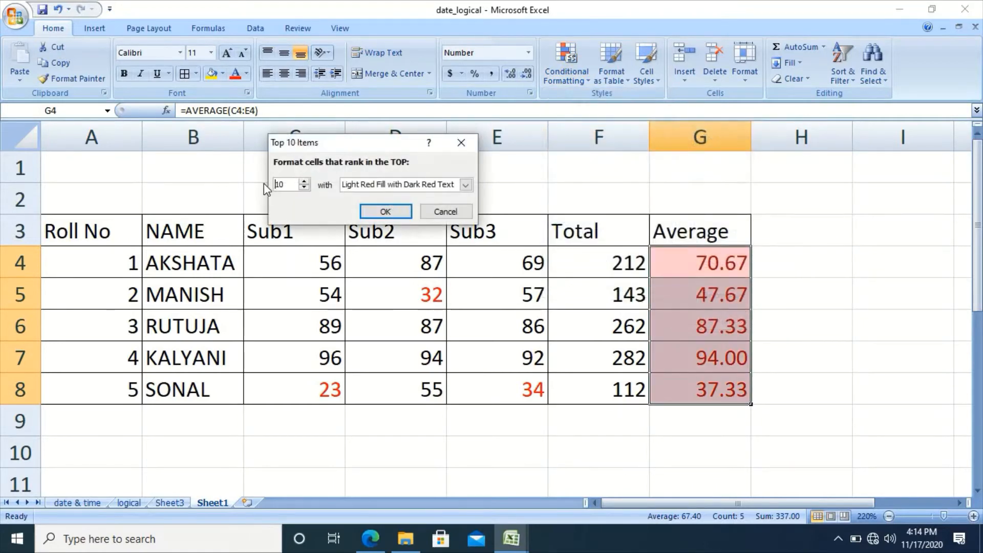
{"action": "left_click", "coordinate": [286, 184]}
{"action": "key", "text": "BackSpace"}
{"action": "key", "text": "BackSpace"}
{"action": "type", "text": "3"}
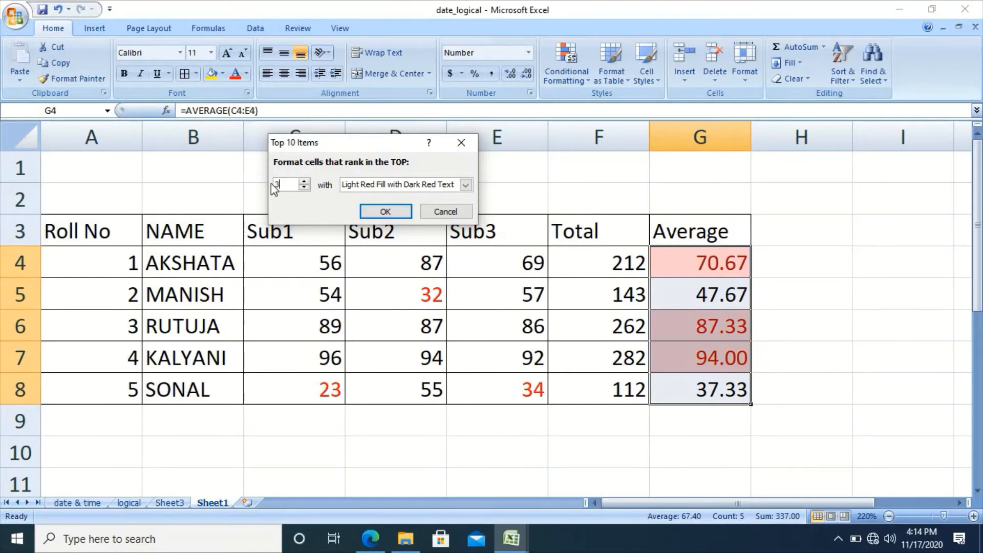
{"action": "left_click", "coordinate": [388, 212]}
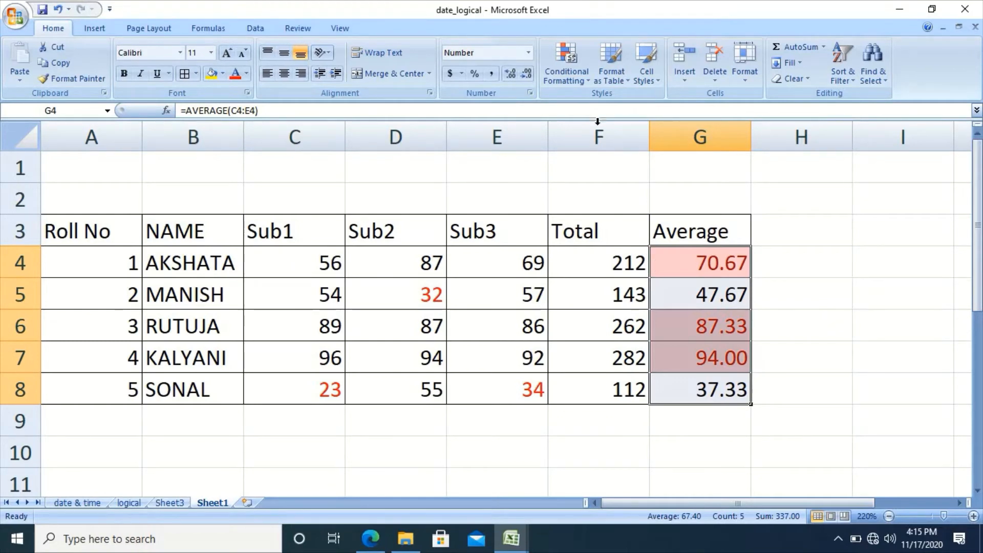
{"action": "left_click", "coordinate": [585, 76]}
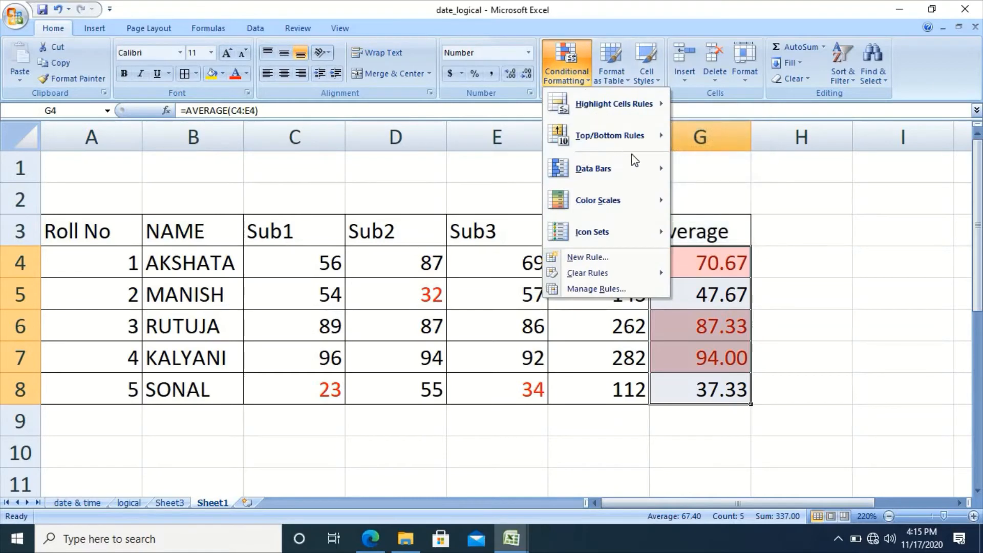
{"action": "mouse_move", "coordinate": [661, 136]}
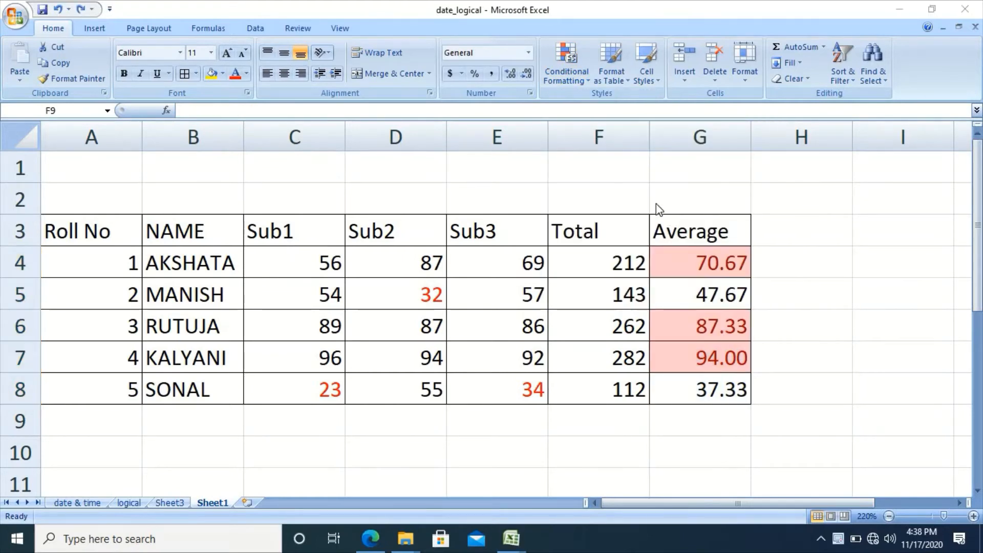
{"action": "left_click", "coordinate": [571, 80]}
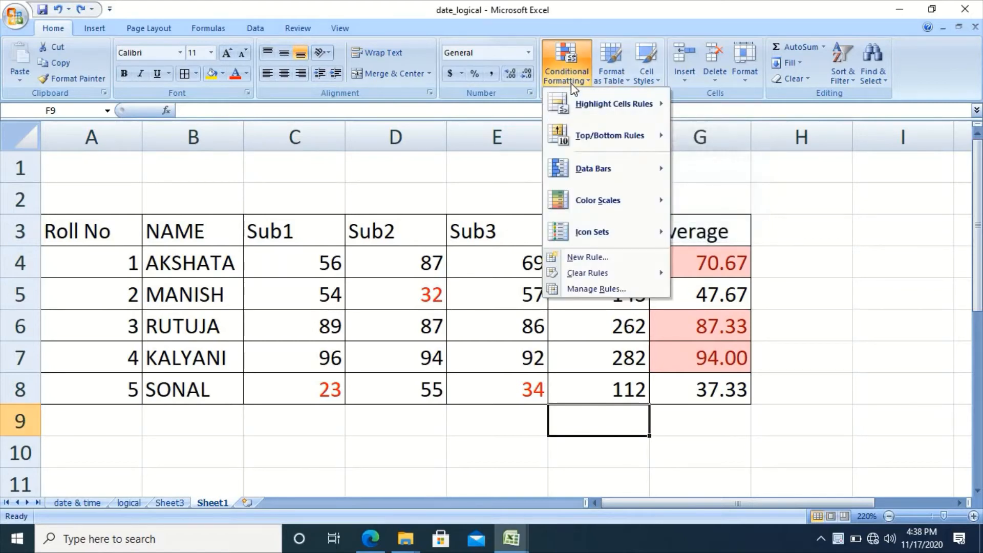
{"action": "mouse_move", "coordinate": [616, 168]}
{"action": "mouse_move", "coordinate": [612, 204]}
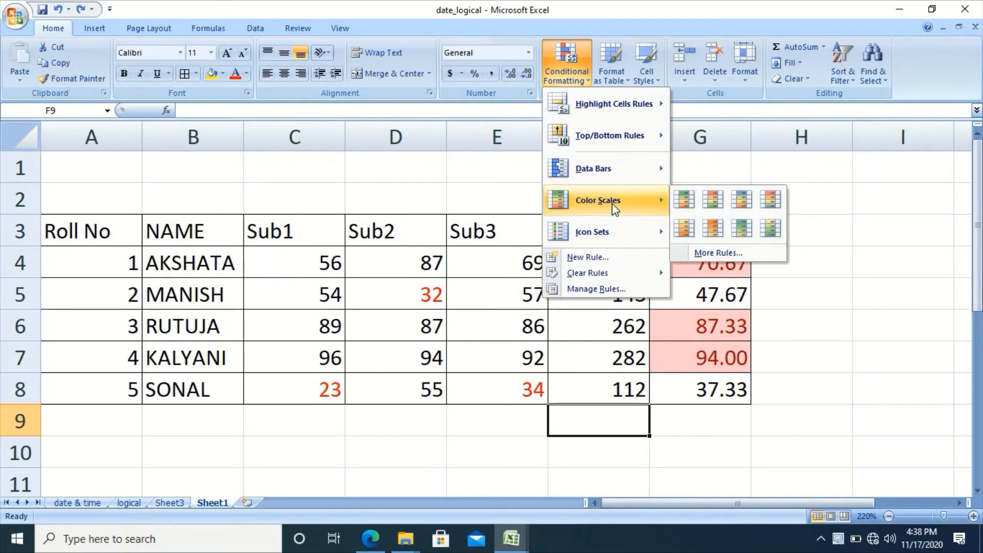
{"action": "mouse_move", "coordinate": [609, 231]}
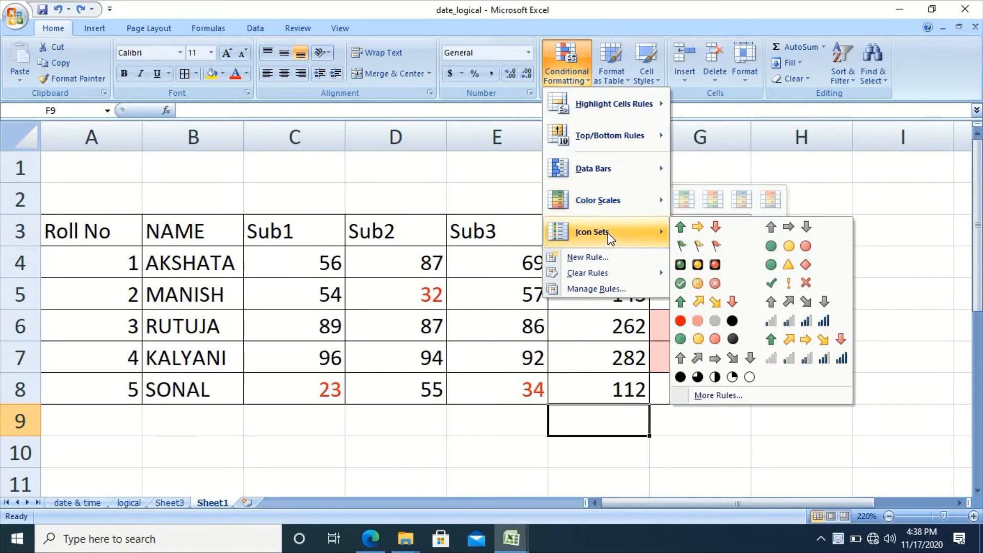
{"action": "left_click", "coordinate": [420, 442]}
{"action": "left_click", "coordinate": [331, 266]}
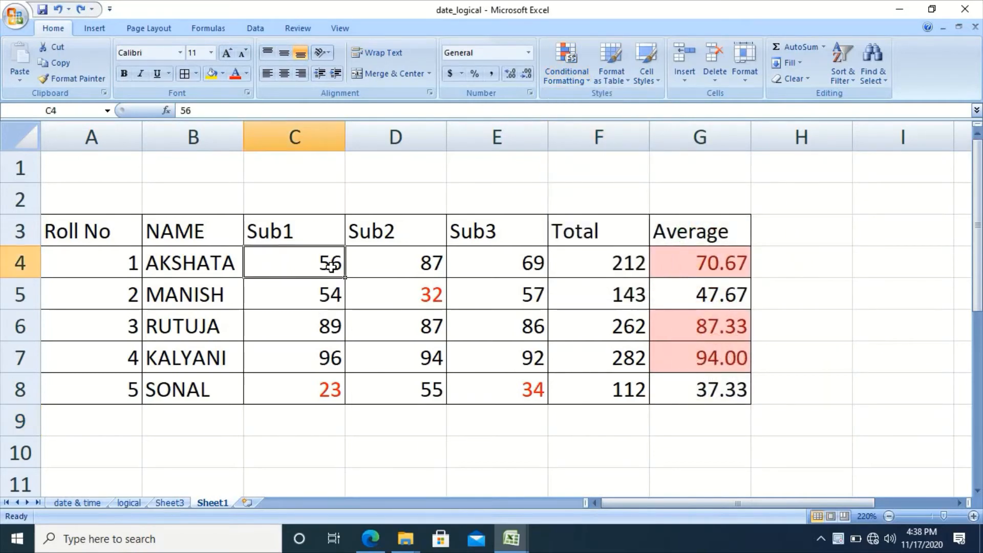
Select marks C4:E8 and preview Data Bars and Color Scales such as Green - Yellow - Red.
{"action": "key", "text": "shift+Right"}
{"action": "key", "text": "shift+Right"}
{"action": "key", "text": "shift+Down"}
{"action": "key", "text": "shift+Down"}
{"action": "key", "text": "shift+Down"}
{"action": "key", "text": "shift+Down"}
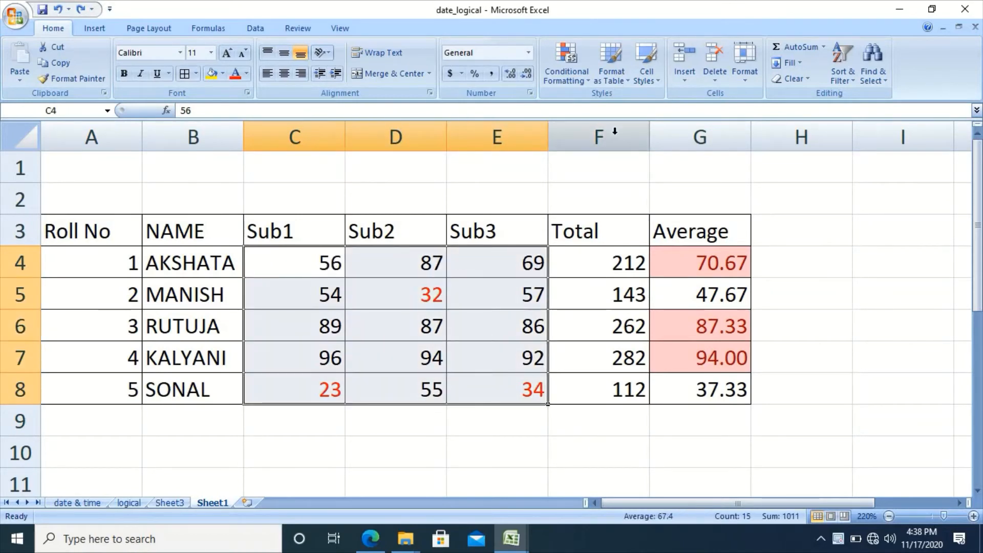
{"action": "left_click", "coordinate": [582, 79]}
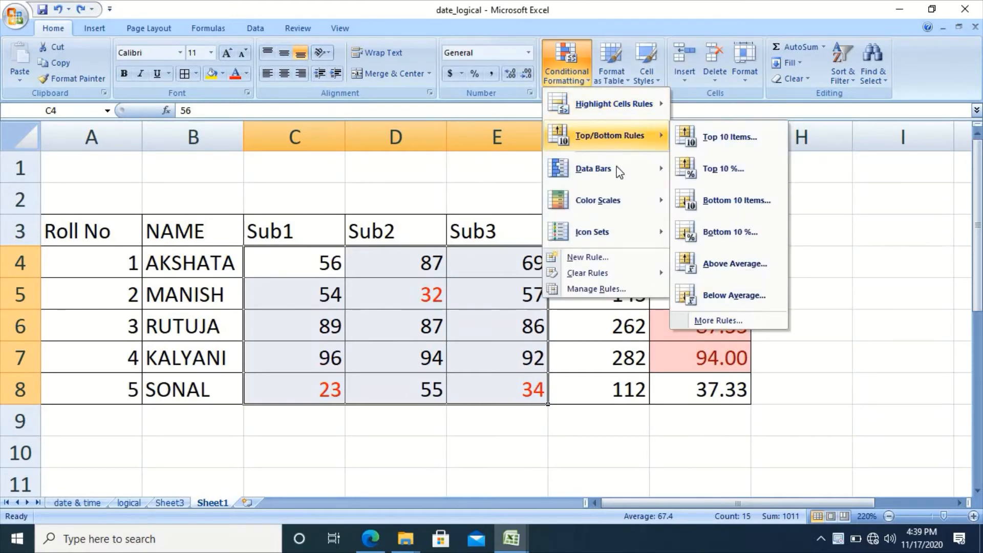
{"action": "mouse_move", "coordinate": [620, 171]}
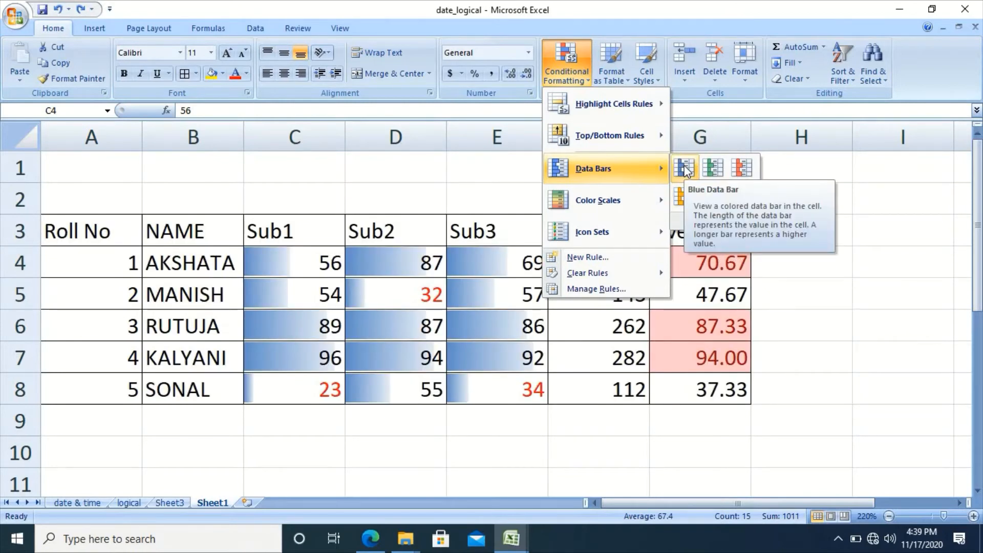
{"action": "mouse_move", "coordinate": [657, 203]}
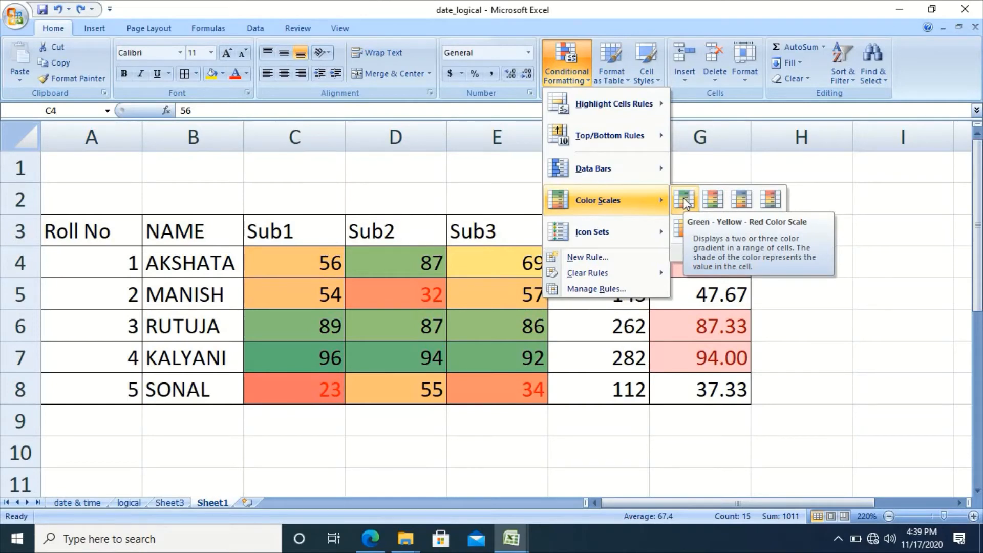
{"action": "mouse_move", "coordinate": [652, 229]}
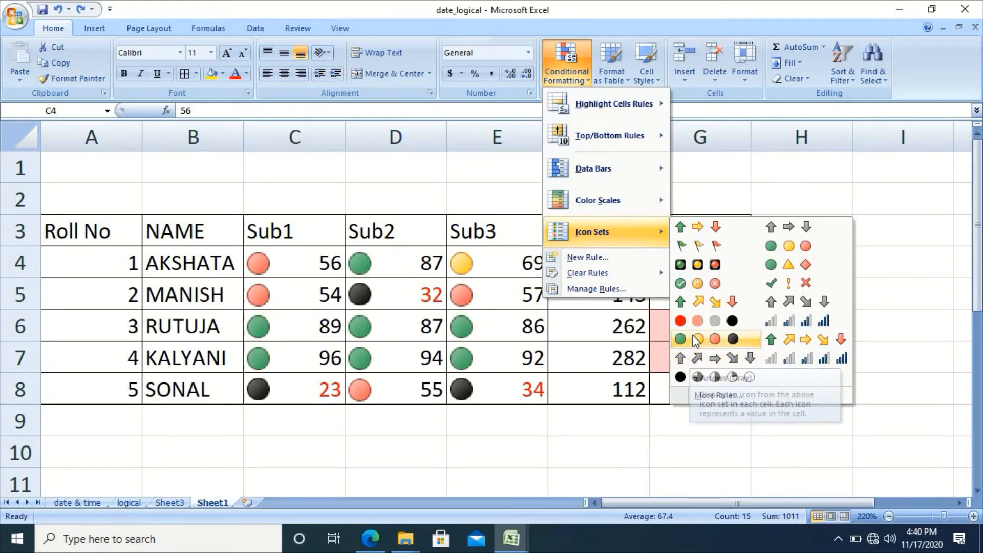
{"action": "left_click", "coordinate": [720, 307]}
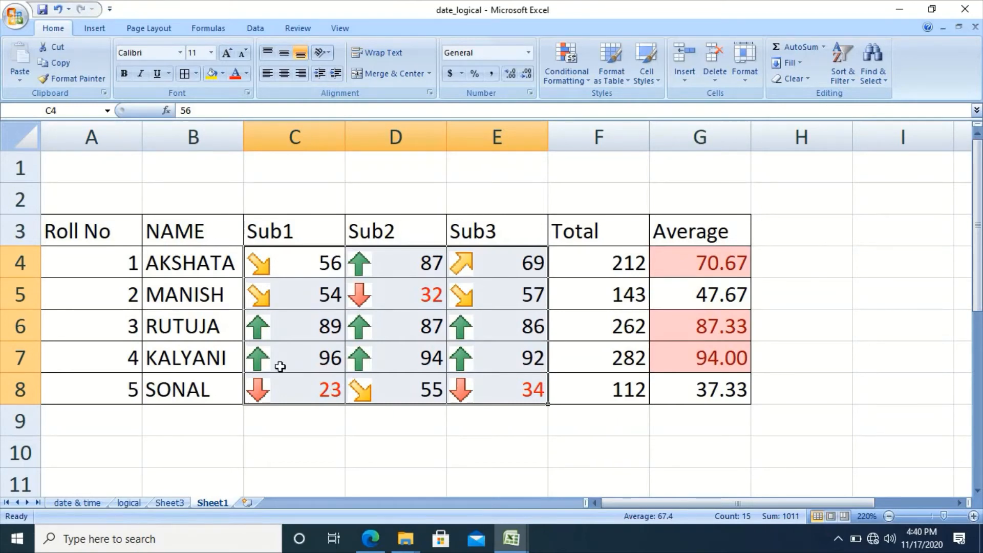
{"action": "left_click", "coordinate": [427, 346]}
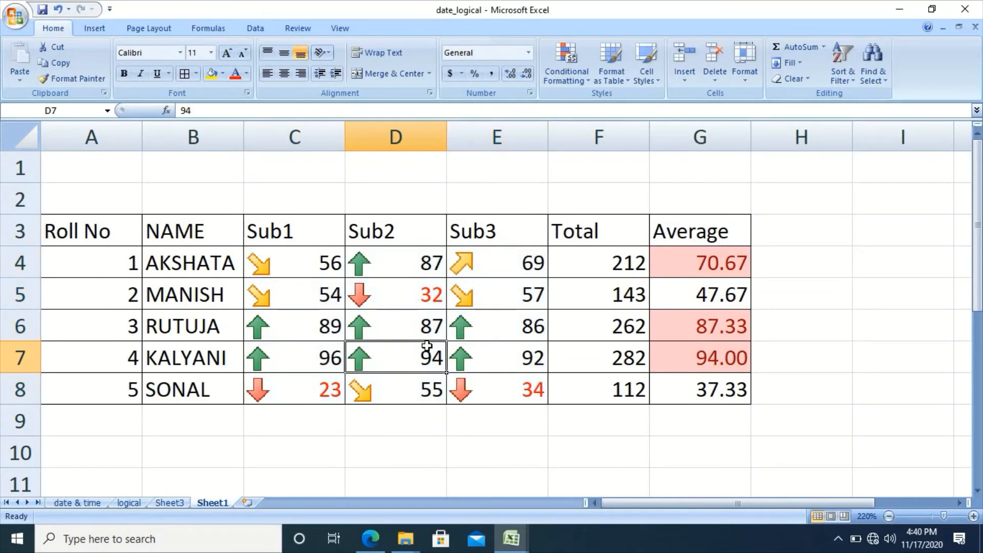
{"action": "left_click", "coordinate": [303, 272]}
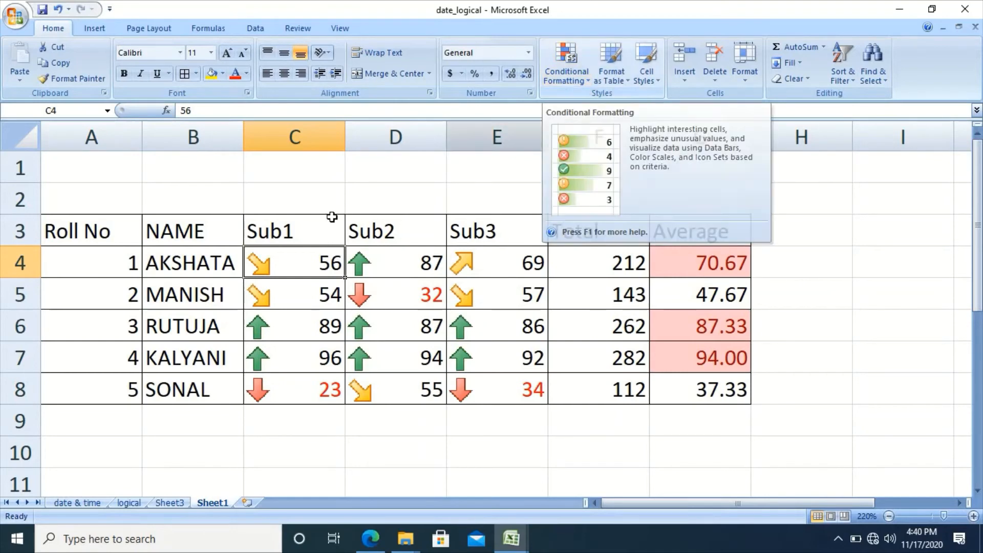
{"action": "key", "text": "shift+Right"}
{"action": "key", "text": "shift+Right"}
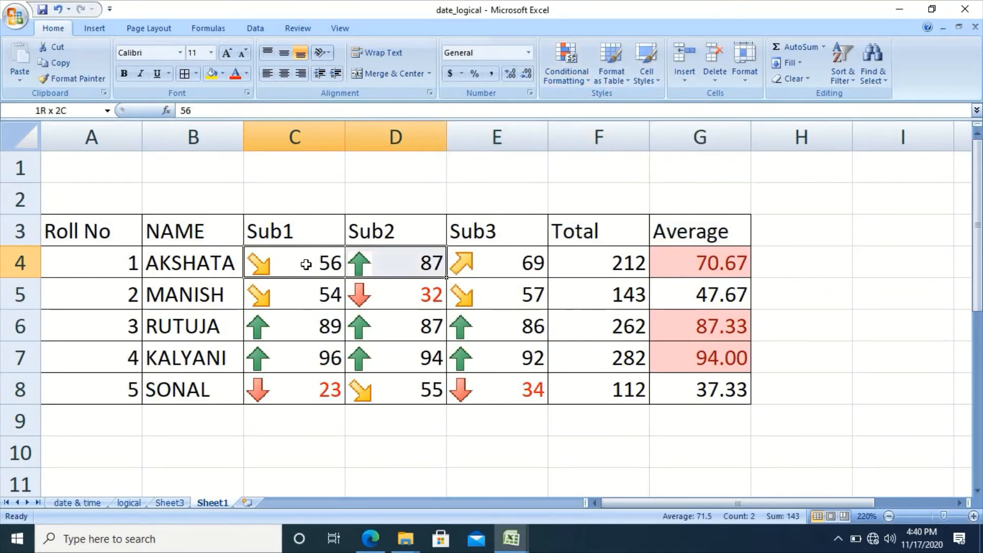
{"action": "key", "text": "shift+Down"}
{"action": "key", "text": "shift+Down"}
{"action": "key", "text": "shift+Down"}
{"action": "key", "text": "shift+Down"}
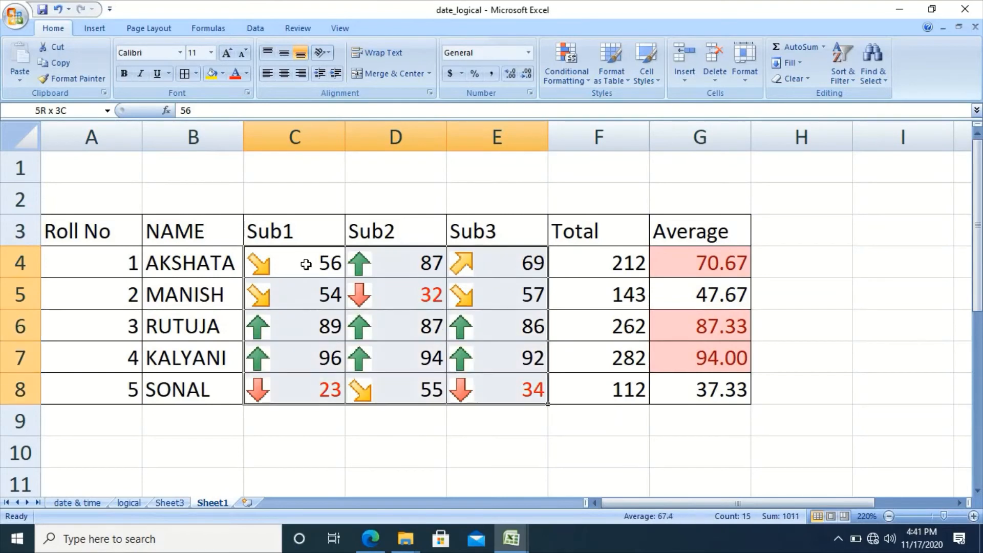
Create a new Icon Sets rule via More Rules with the 5 Arrows (Colored) style.
{"action": "left_click", "coordinate": [568, 79]}
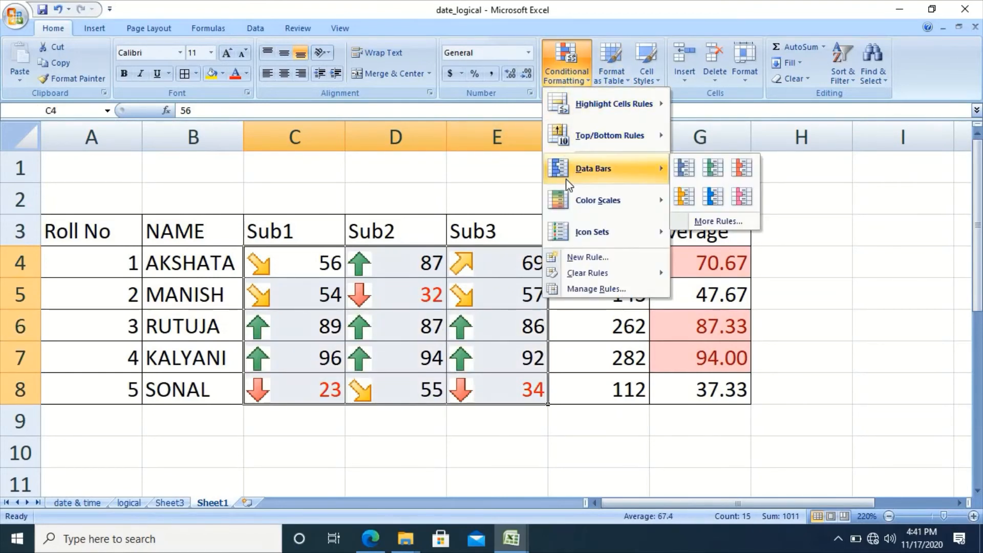
{"action": "mouse_move", "coordinate": [593, 203]}
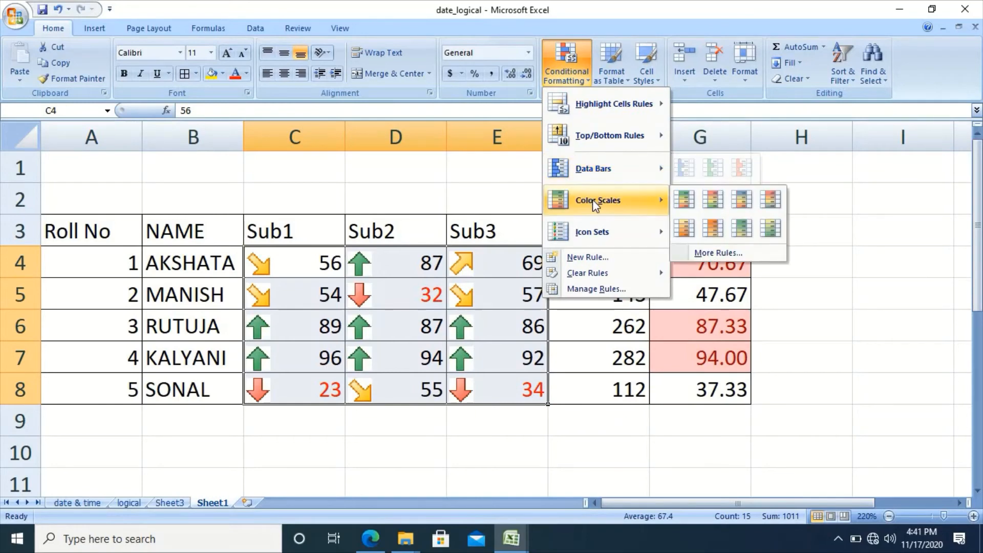
{"action": "mouse_move", "coordinate": [601, 233]}
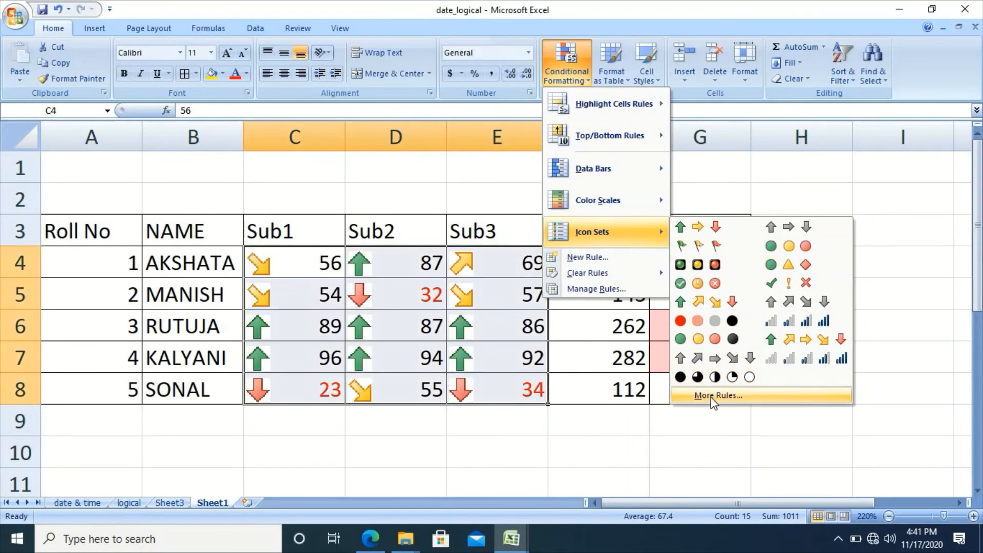
{"action": "left_click", "coordinate": [714, 398]}
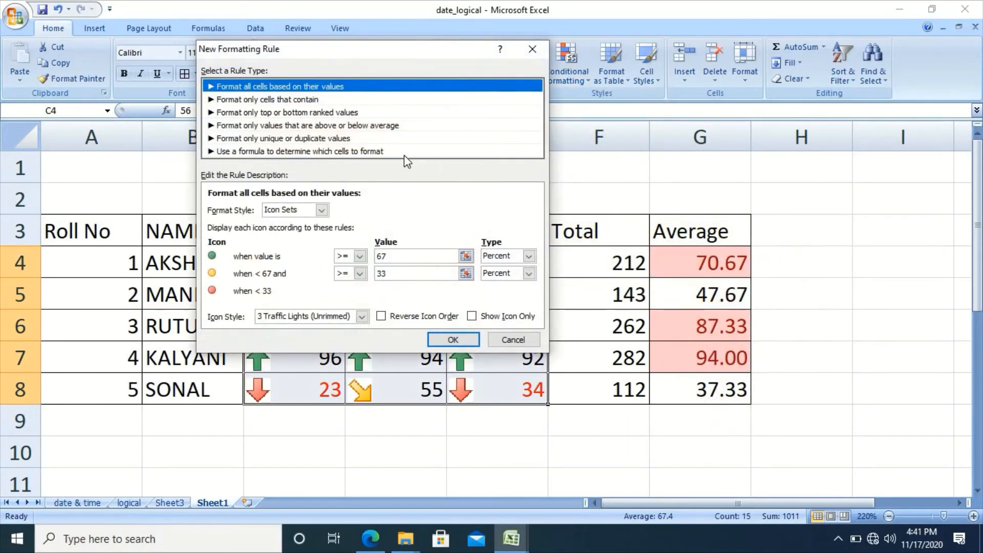
{"action": "left_click", "coordinate": [323, 210]}
{"action": "left_click", "coordinate": [362, 316]}
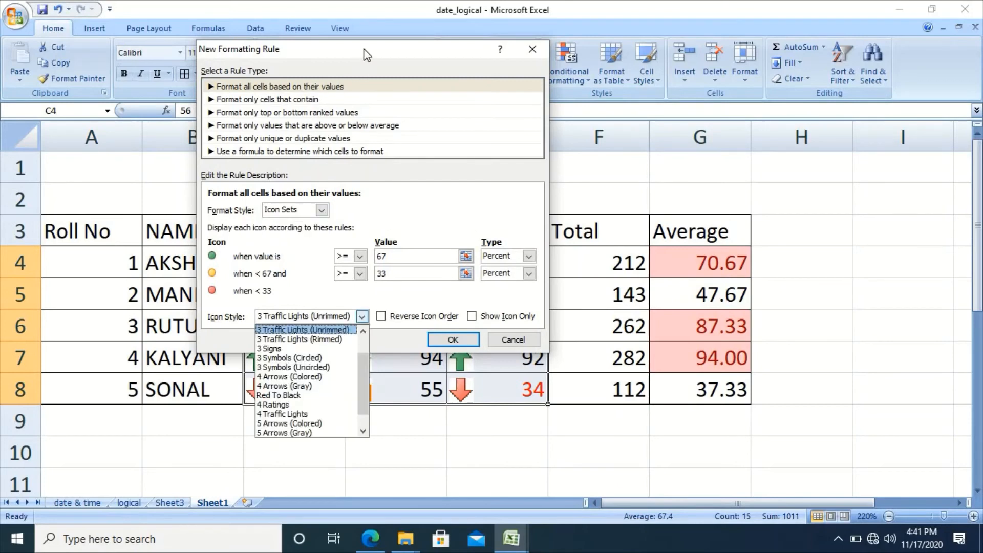
{"action": "left_click", "coordinate": [374, 31]}
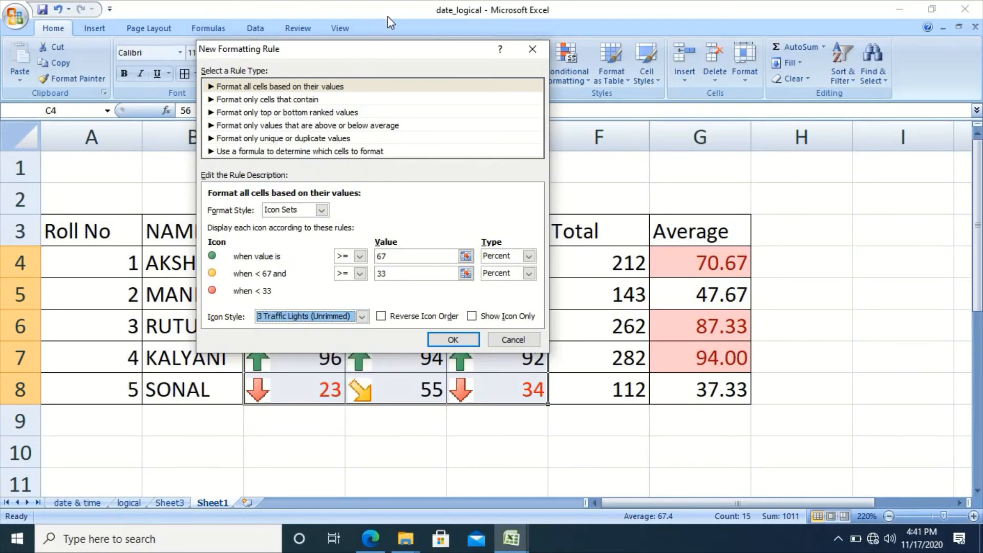
{"action": "left_click", "coordinate": [362, 316]}
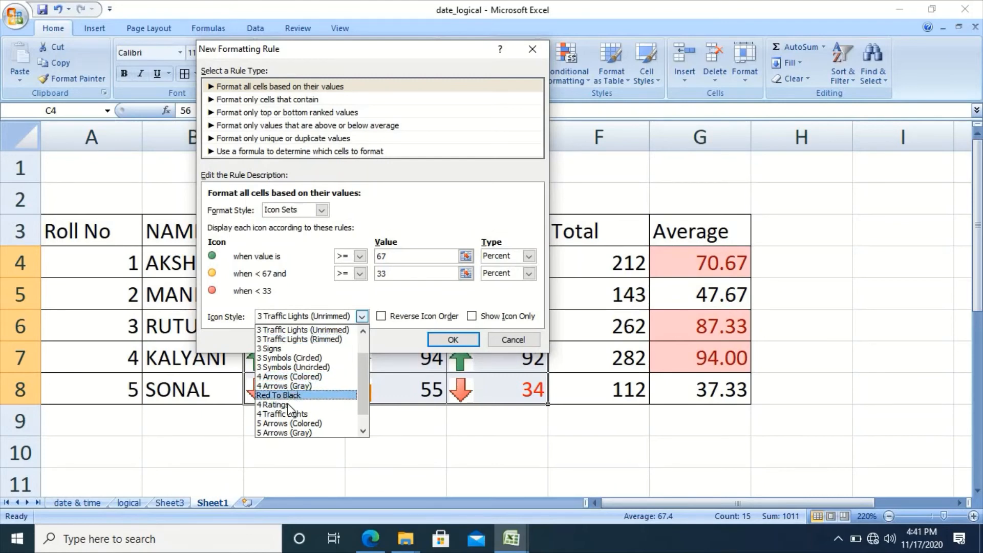
{"action": "left_click", "coordinate": [363, 432]}
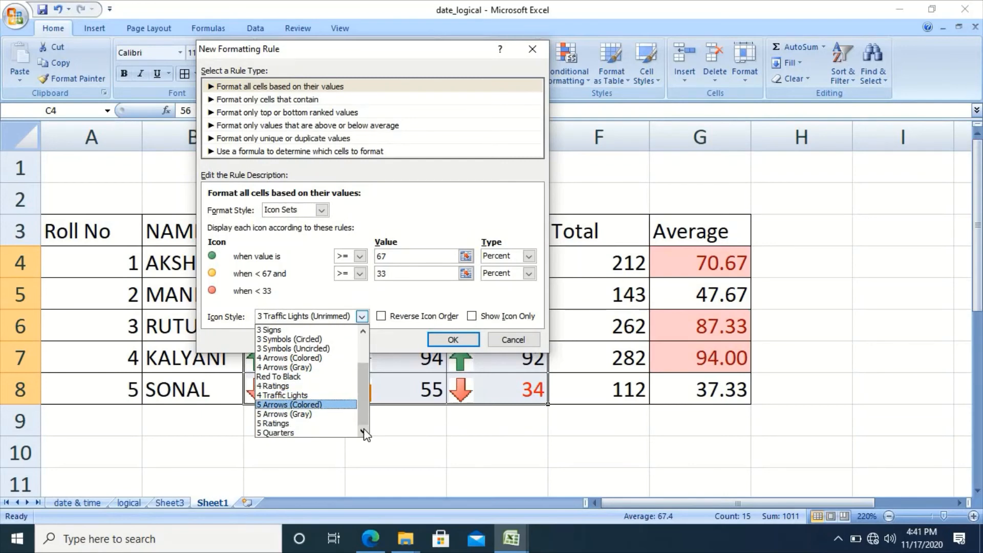
{"action": "left_click", "coordinate": [297, 405]}
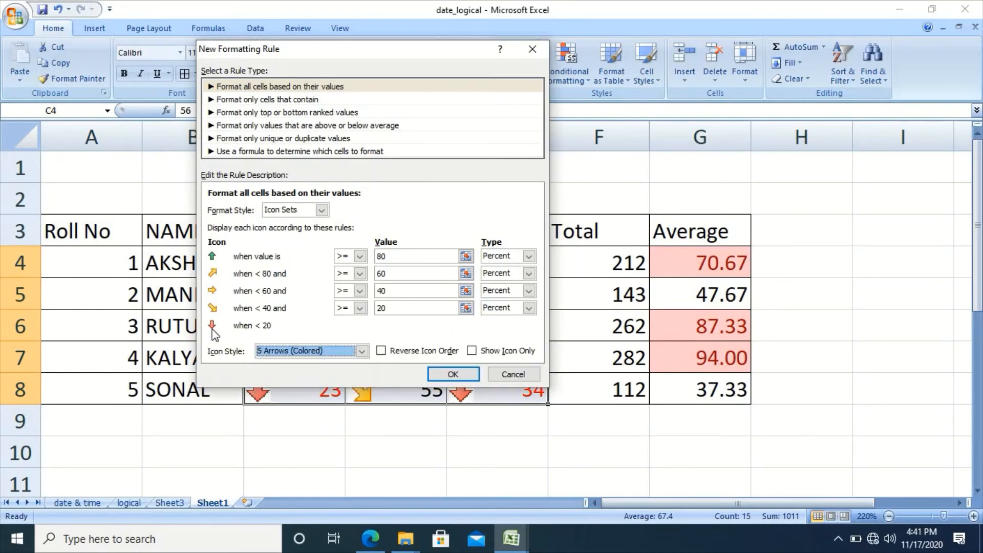
Set the five arrow thresholds to 75, 60, 50 and 40 percent.
{"action": "double_click", "coordinate": [404, 259]}
{"action": "key", "text": "BackSpace"}
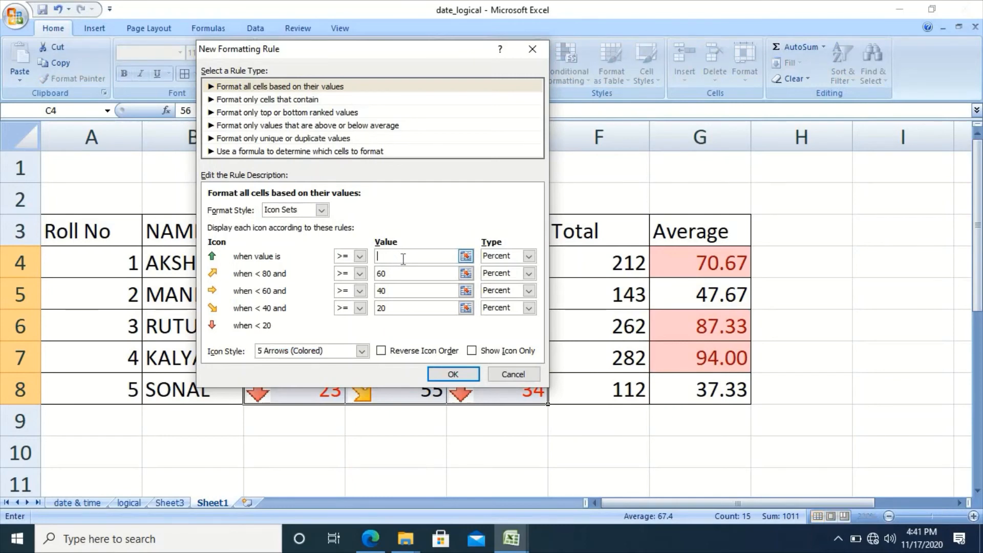
{"action": "type", "text": "75"}
{"action": "left_click", "coordinate": [399, 275]}
{"action": "left_click", "coordinate": [415, 291]}
{"action": "key", "text": "BackSpace"}
{"action": "key", "text": "BackSpace"}
{"action": "type", "text": "50"}
{"action": "left_click", "coordinate": [404, 308]}
{"action": "key", "text": "BackSpace"}
{"action": "key", "text": "BackSpace"}
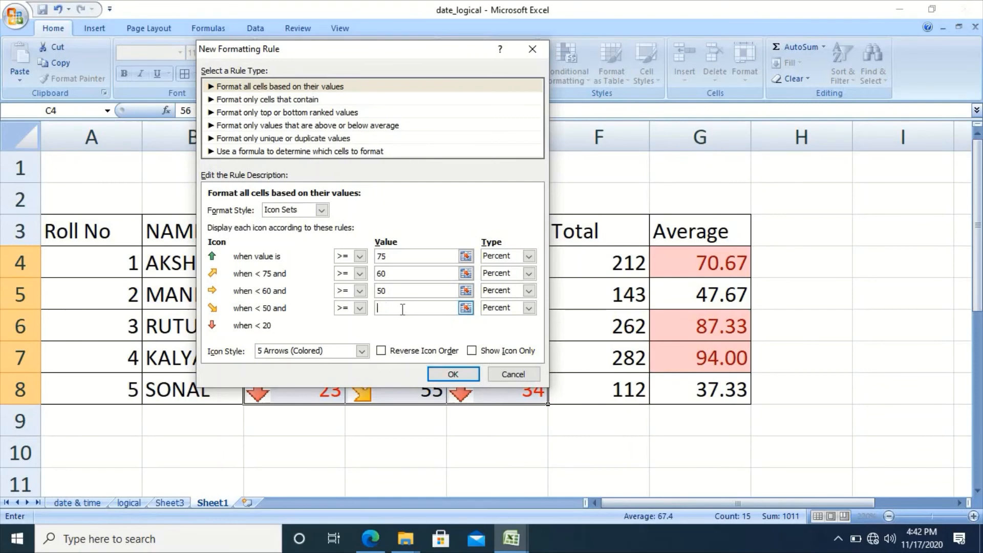
{"action": "type", "text": "40"}
{"action": "left_click", "coordinate": [390, 258]}
Confirm the 5 Arrows rule, giving 86+ green up arrows and 23, 32, 34 red down arrows.
{"action": "left_click", "coordinate": [453, 375]}
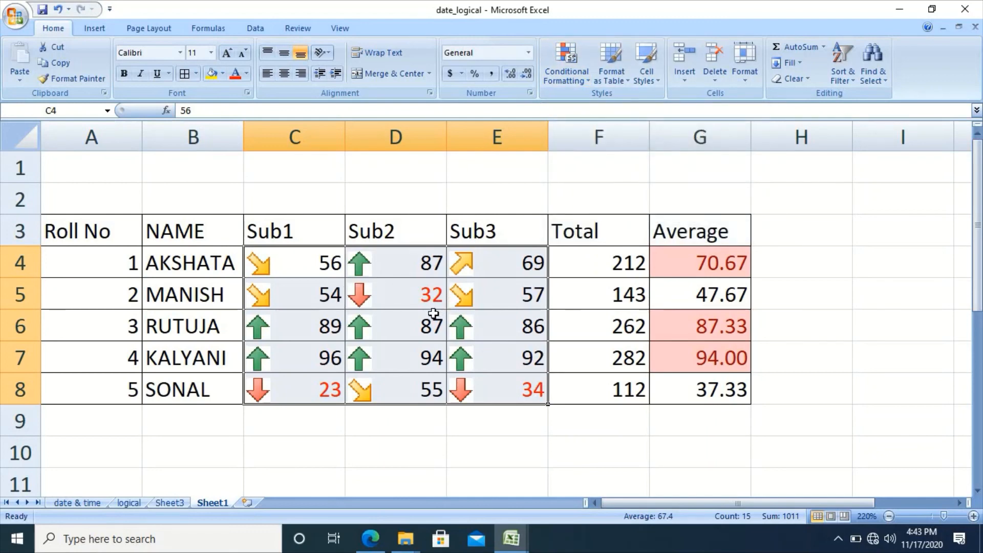
Clear the conditional formatting rules (arrows and red font) from the selected marks in C4:E8.
{"action": "left_click", "coordinate": [577, 81]}
{"action": "mouse_move", "coordinate": [593, 277]}
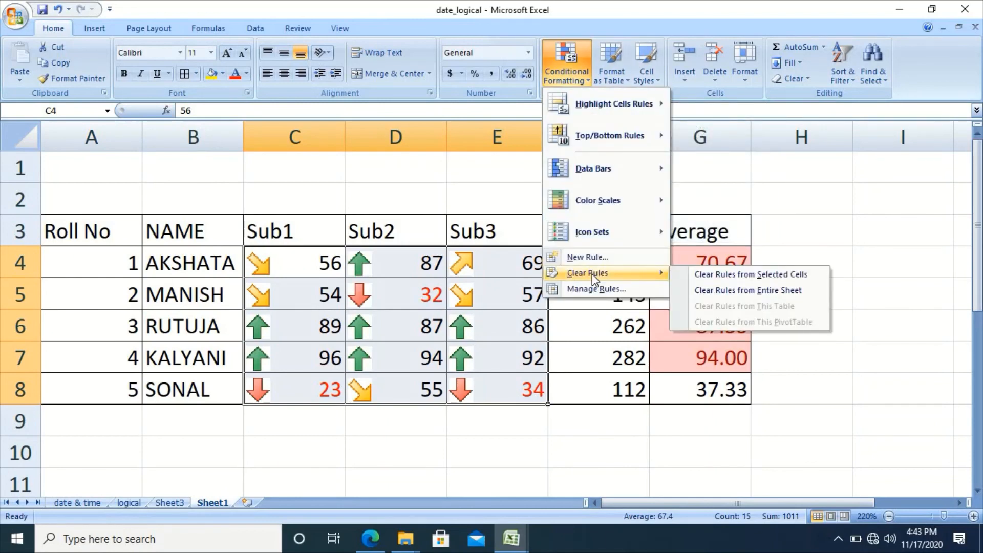
{"action": "left_click", "coordinate": [729, 275]}
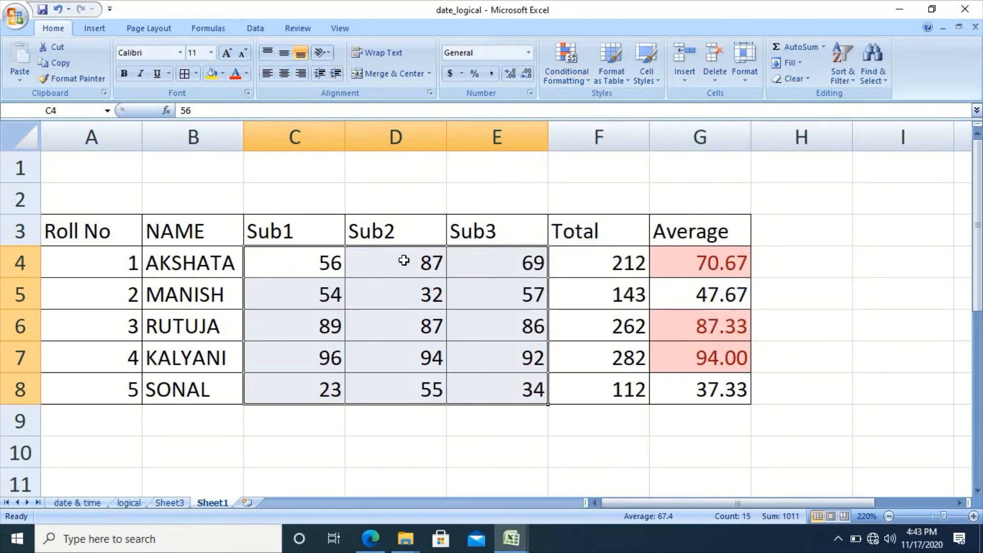